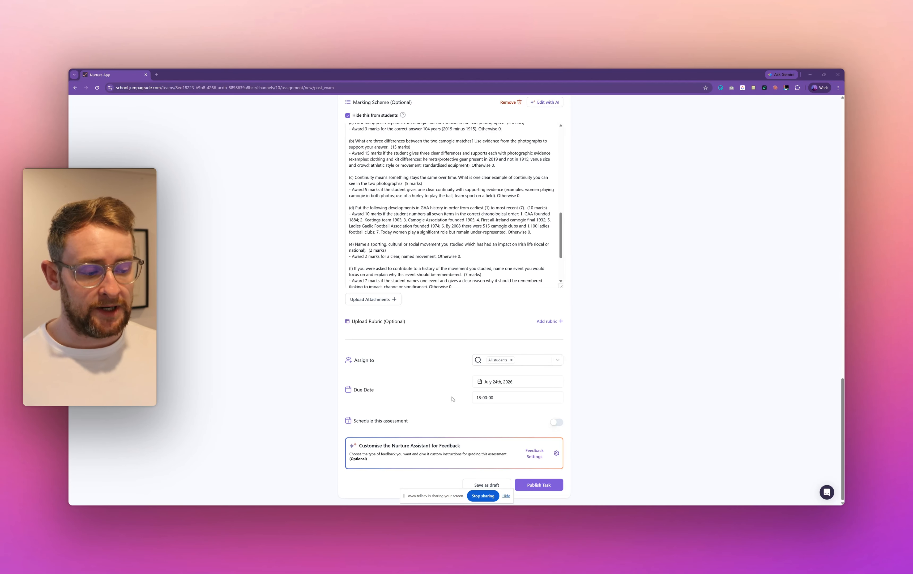
- Browse the students available for assignment, clear the current assignees, and assign the assessment to all students again
{"action": "left_click", "coordinate": [525, 364]}
{"action": "scroll", "coordinate": [514, 404], "scroll_direction": "down", "scroll_amount": 3}
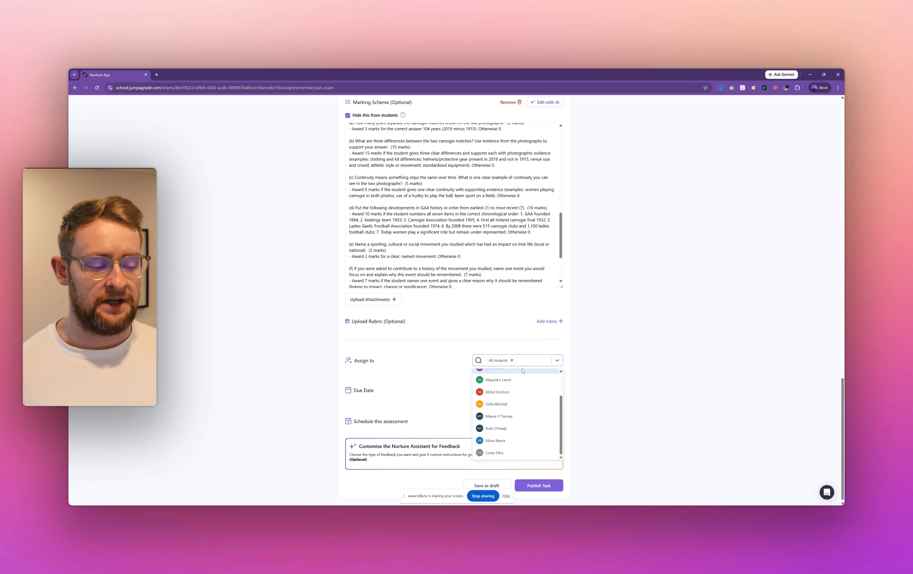
{"action": "left_click", "coordinate": [597, 366]}
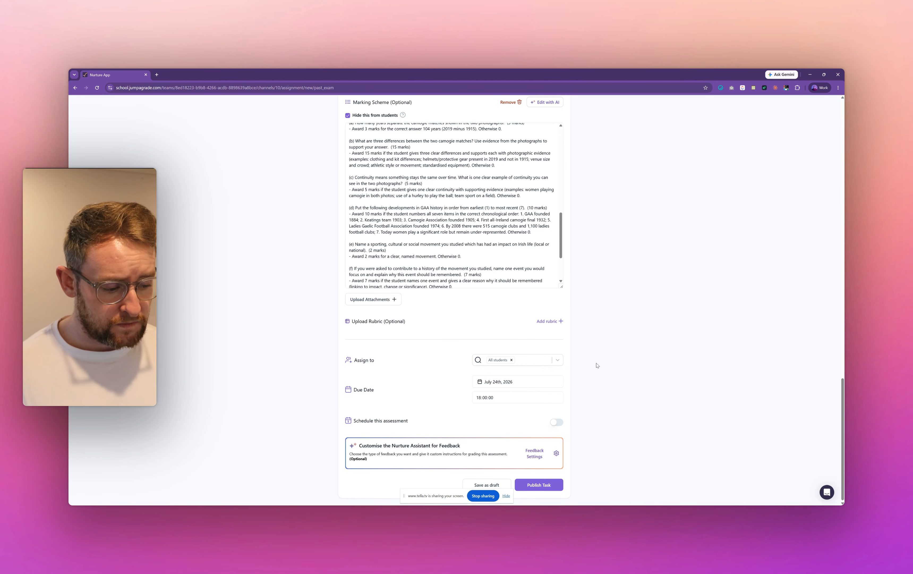
{"action": "left_click", "coordinate": [511, 360]}
{"action": "left_click", "coordinate": [518, 363]}
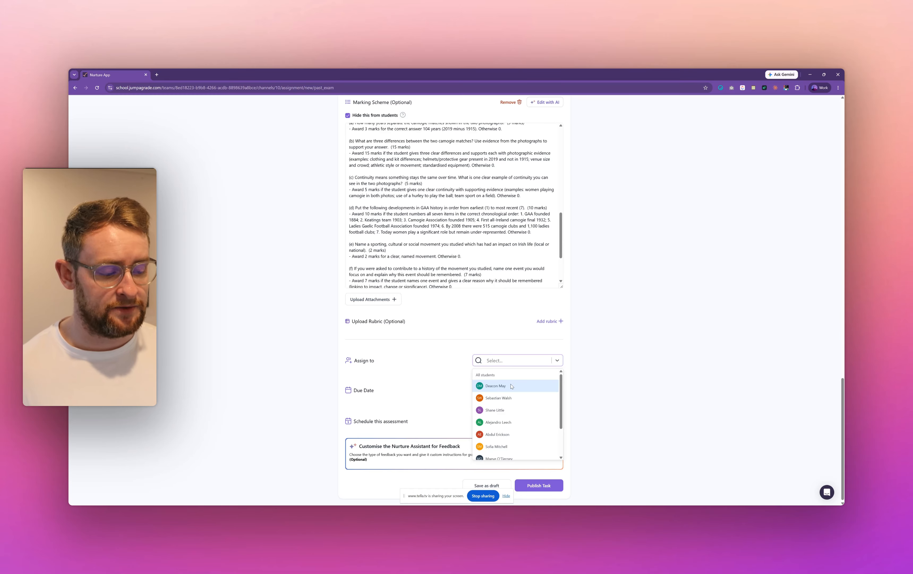
{"action": "left_click", "coordinate": [509, 363]}
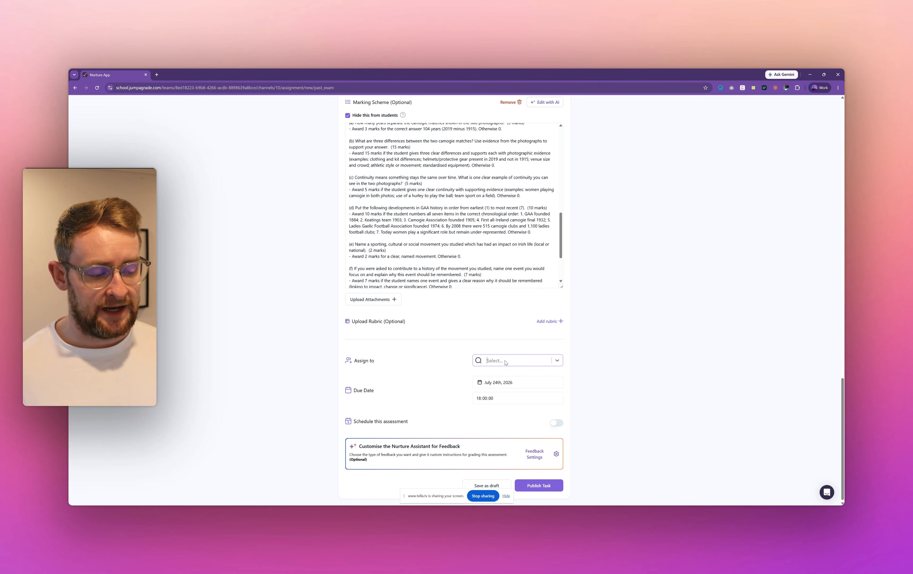
{"action": "left_click", "coordinate": [557, 361]}
{"action": "scroll", "coordinate": [508, 410], "scroll_direction": "down", "scroll_amount": 2}
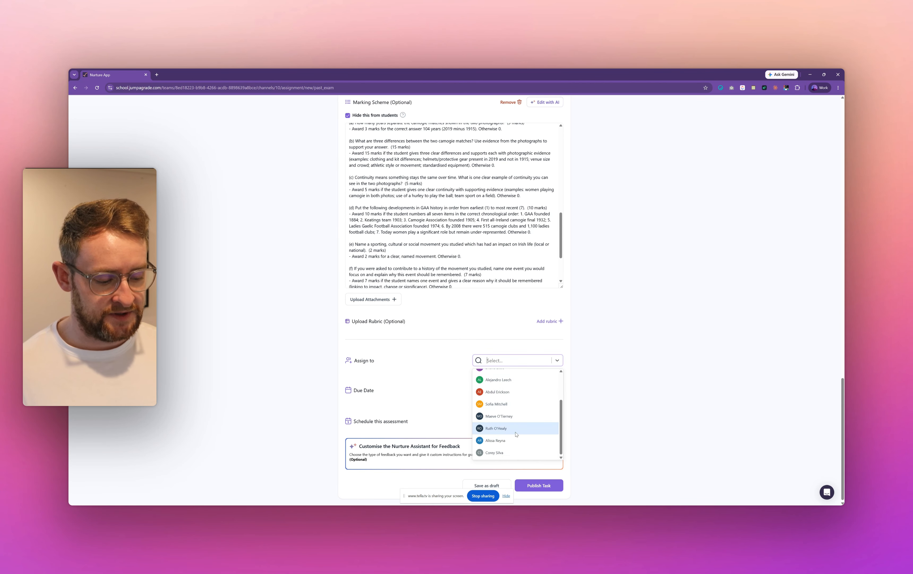
{"action": "scroll", "coordinate": [505, 402], "scroll_direction": "up", "scroll_amount": 2}
{"action": "left_click", "coordinate": [487, 375]}
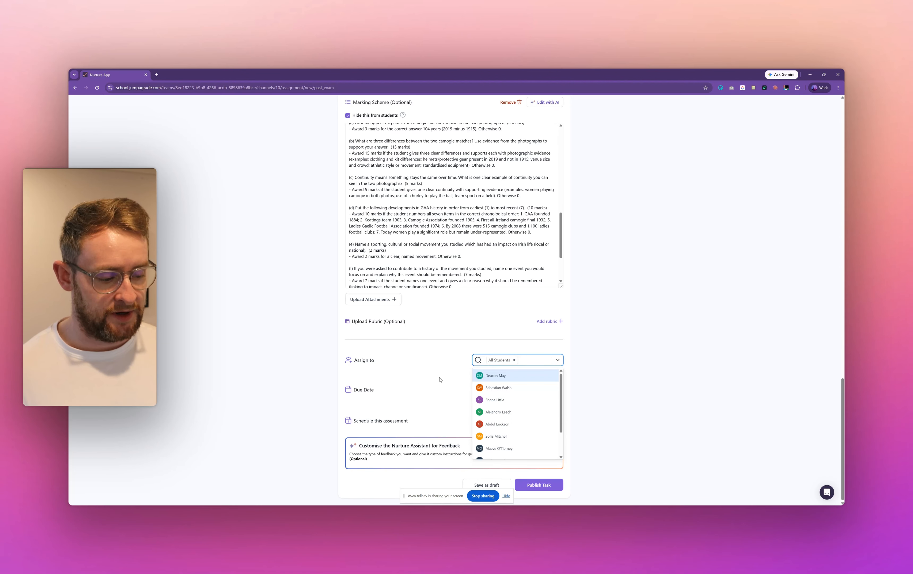
- Replace the all-students assignment with four individual students: the second, fourth, sixth and seventh in the full class list
{"action": "left_click", "coordinate": [515, 361]}
{"action": "left_click", "coordinate": [500, 397]}
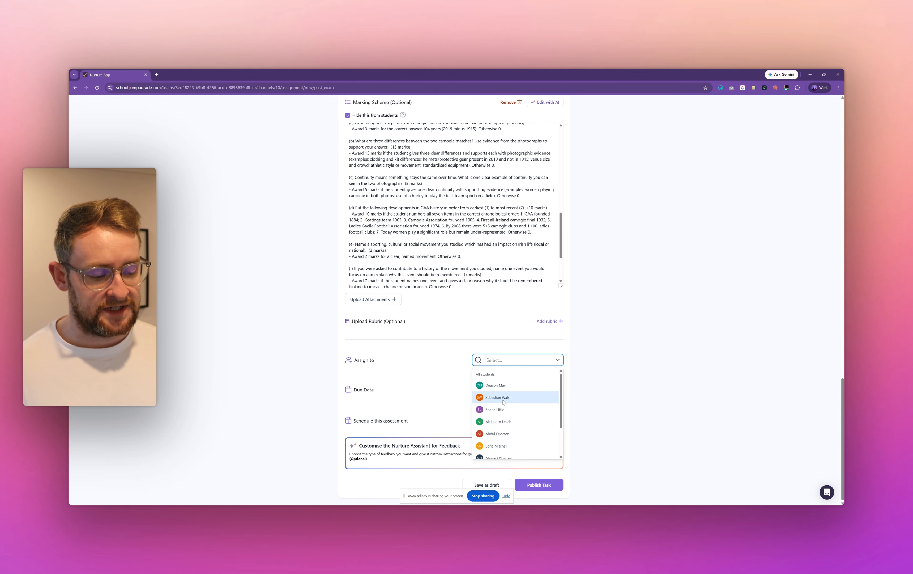
{"action": "left_click", "coordinate": [503, 410]}
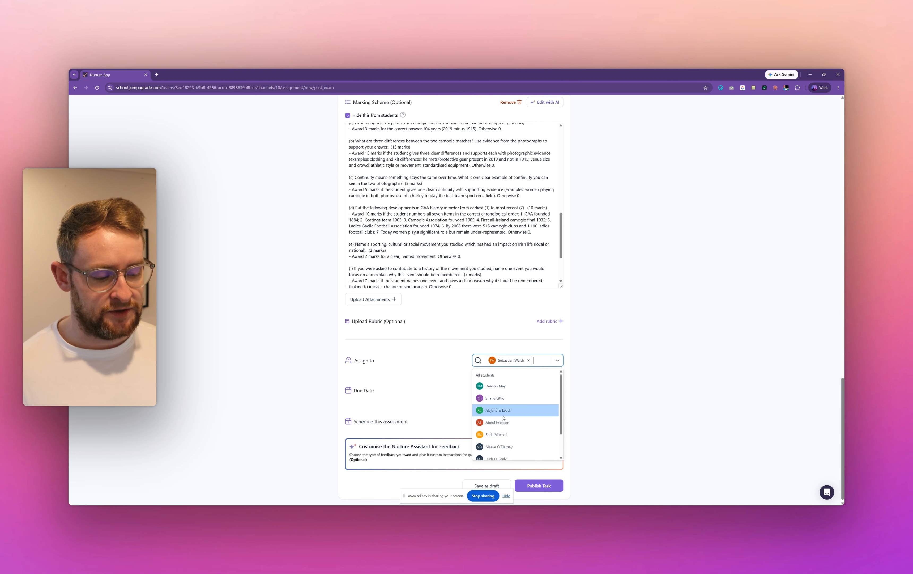
{"action": "left_click", "coordinate": [502, 433]}
{"action": "left_click", "coordinate": [500, 444]}
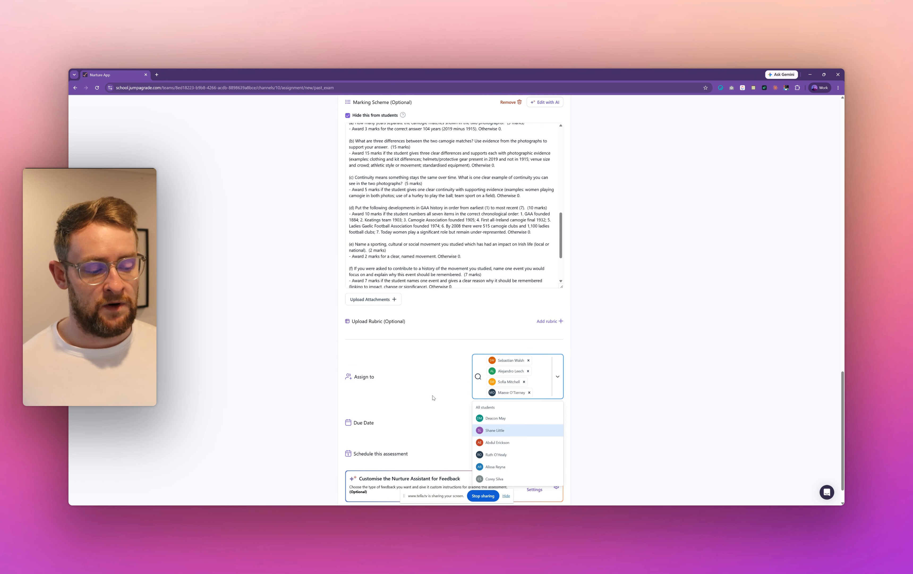
{"action": "left_click", "coordinate": [557, 378]}
{"action": "left_click", "coordinate": [389, 385]}
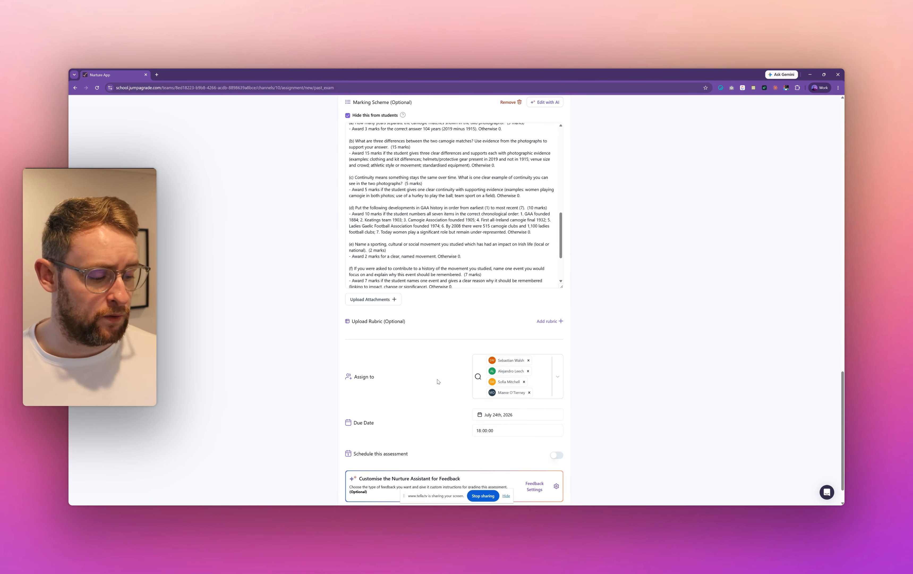
- Set the assessment's due date to July 21st, 2026
{"action": "scroll", "coordinate": [448, 397], "scroll_direction": "down", "scroll_amount": 1}
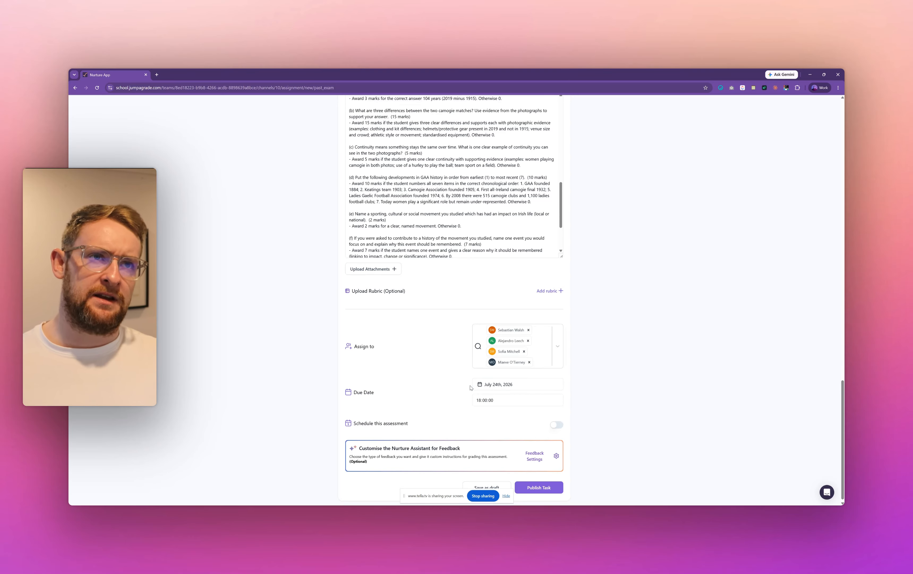
{"action": "left_click", "coordinate": [504, 389]}
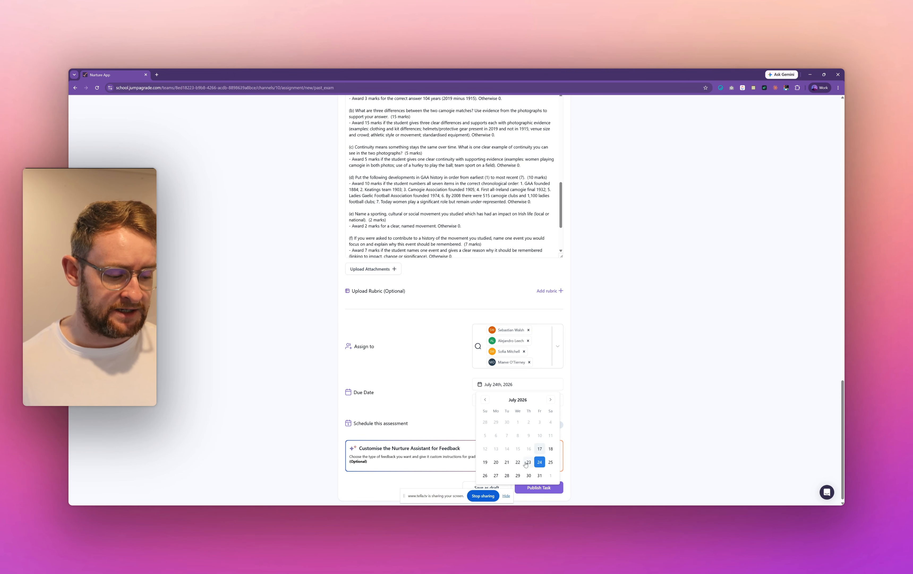
{"action": "left_click", "coordinate": [507, 462]}
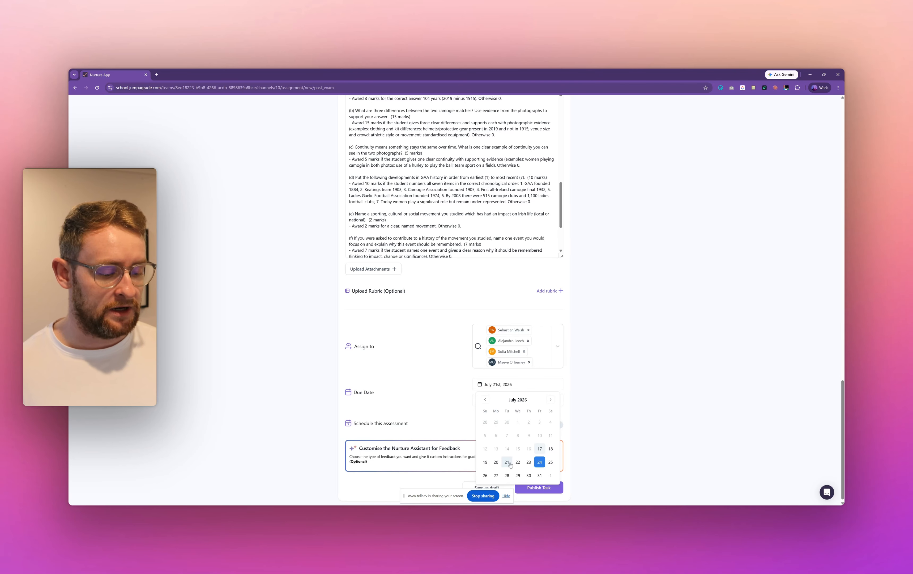
{"action": "left_click", "coordinate": [603, 424]}
{"action": "left_click", "coordinate": [479, 401]}
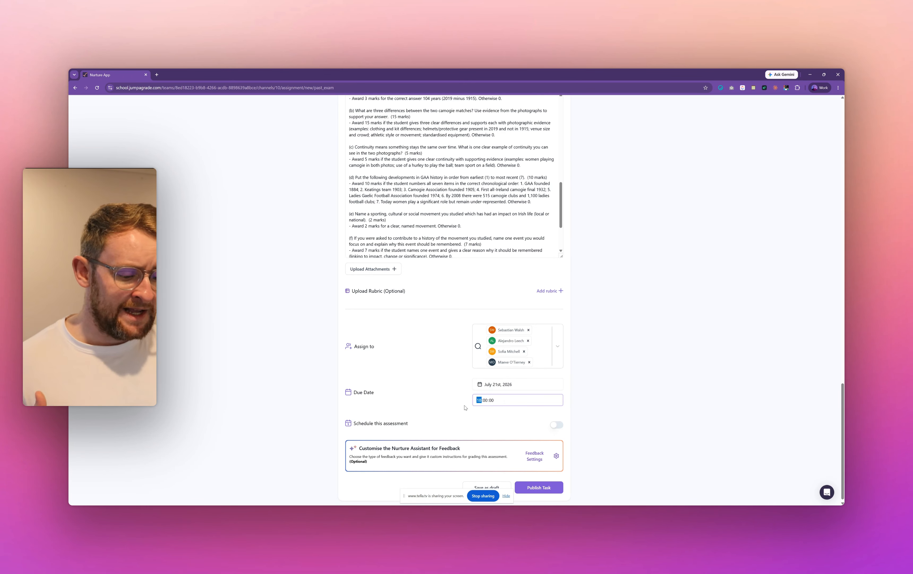
{"action": "left_click", "coordinate": [452, 403]}
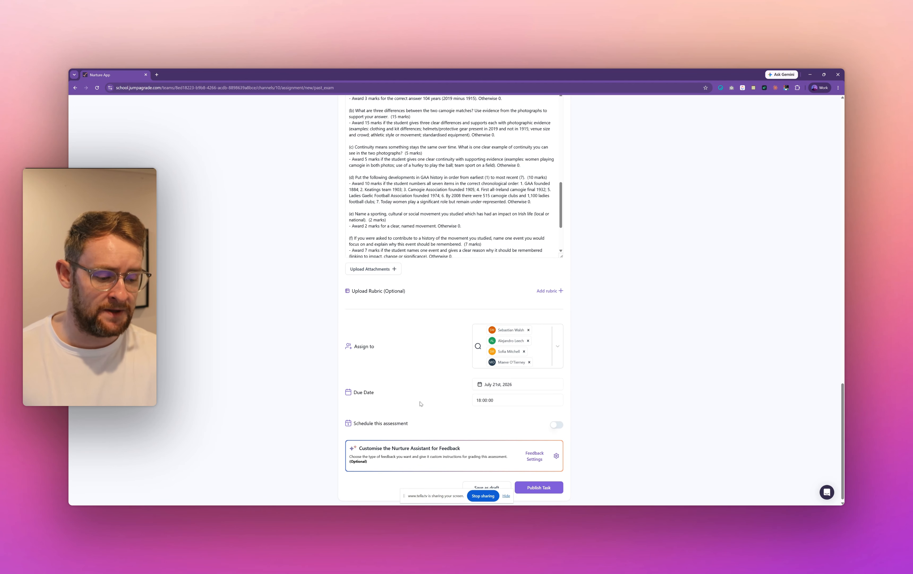
- Enable scheduling for the assessment and set its publish date to July 17th, 2026
{"action": "left_click", "coordinate": [556, 426]}
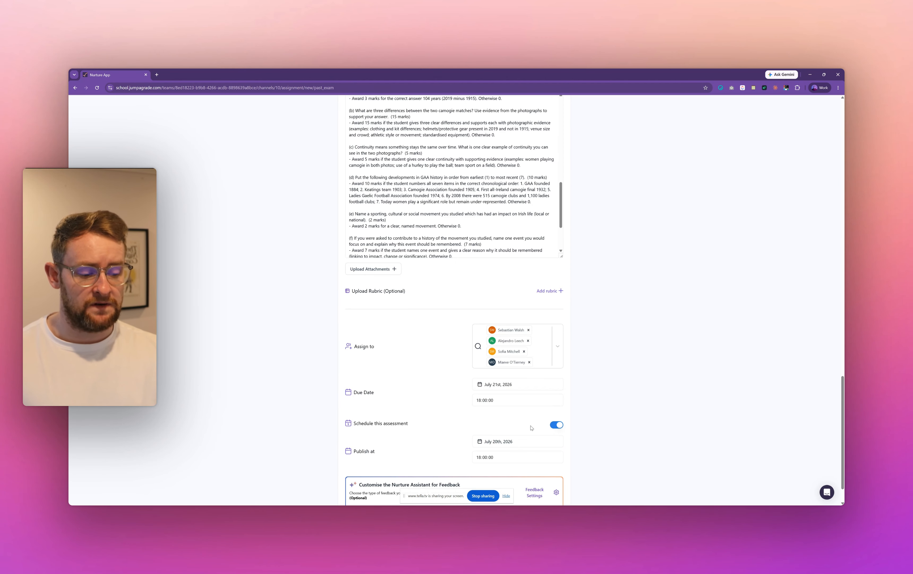
{"action": "scroll", "coordinate": [531, 428], "scroll_direction": "down", "scroll_amount": 1}
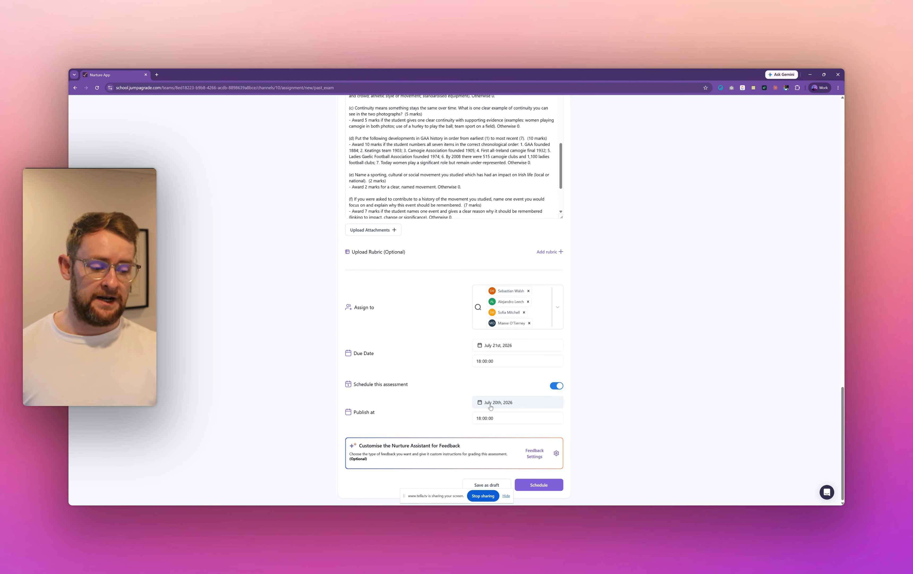
{"action": "left_click", "coordinate": [498, 403]}
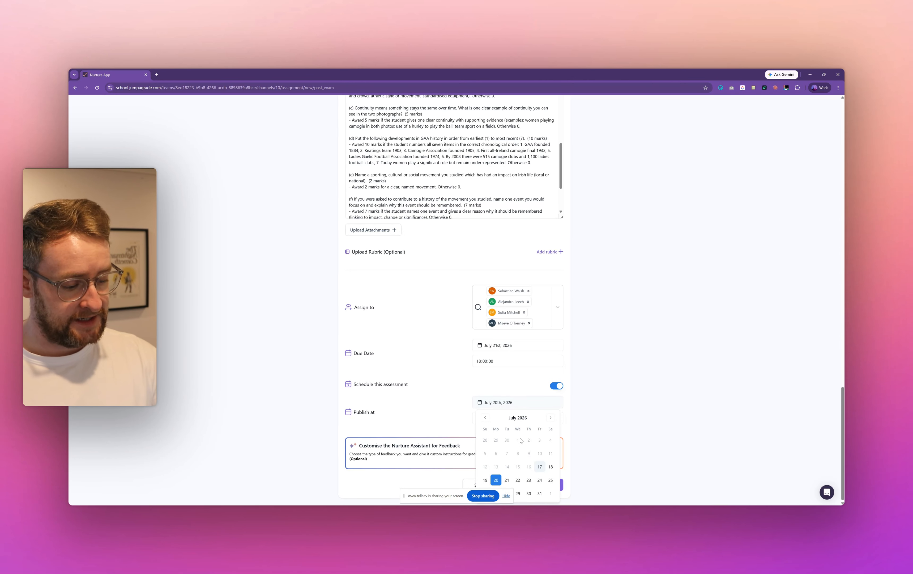
{"action": "left_click", "coordinate": [541, 468]}
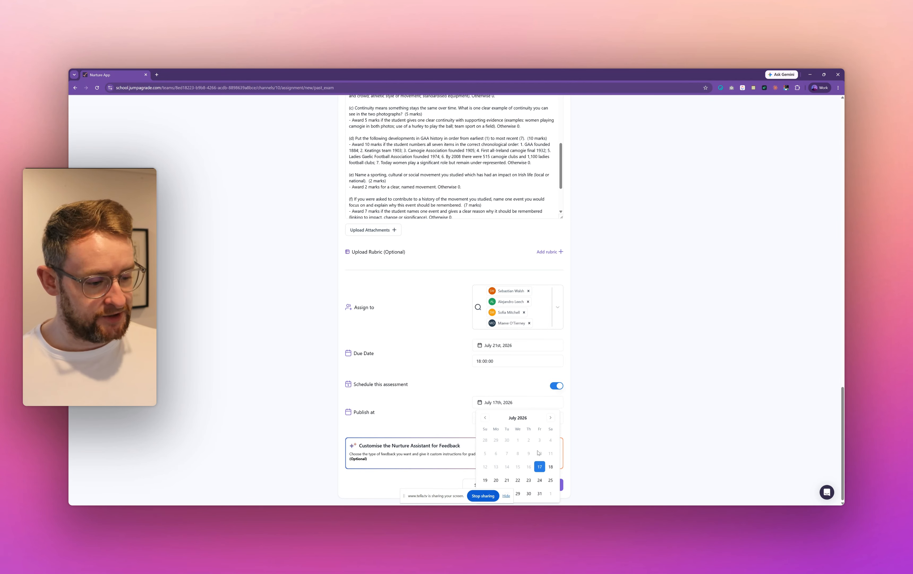
{"action": "left_click", "coordinate": [488, 380]}
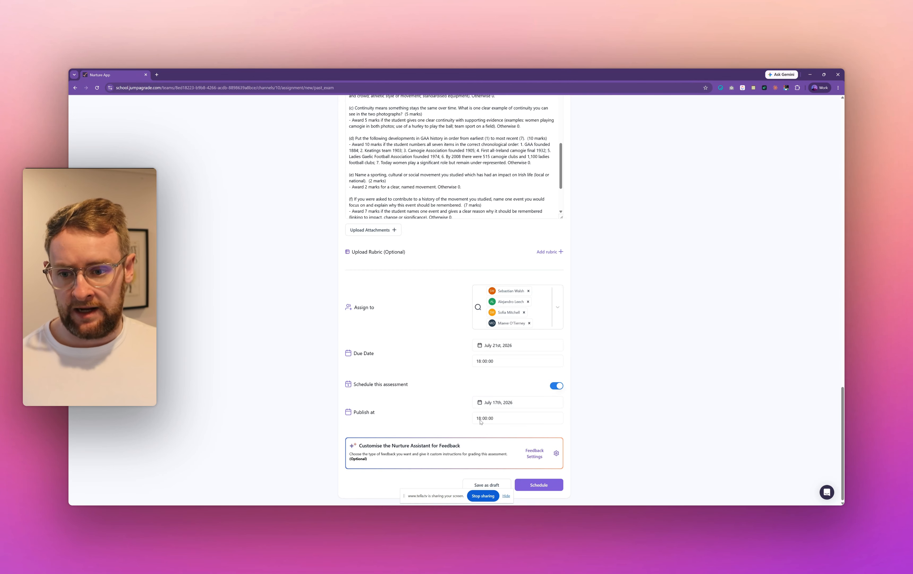
- Change the scheduled publish date to July 20th, 2026
{"action": "left_click", "coordinate": [501, 403]}
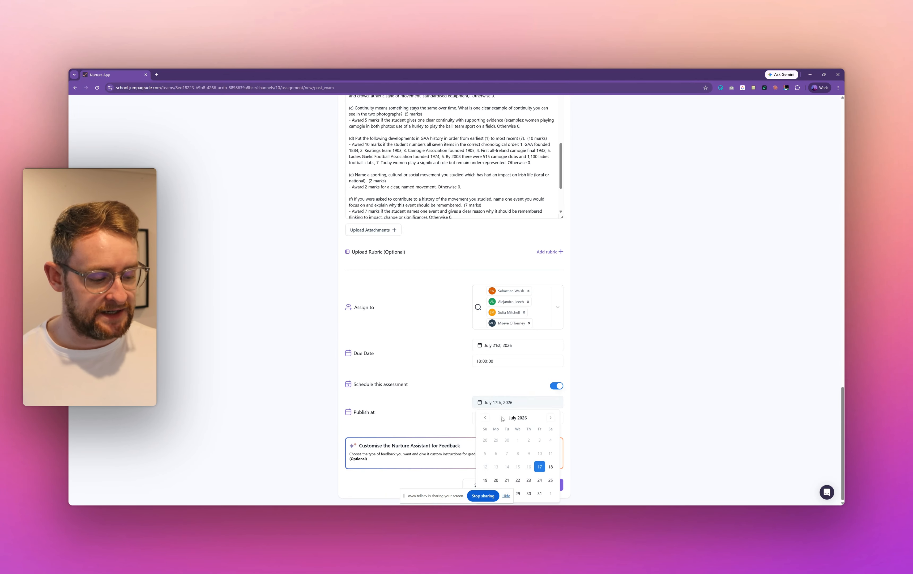
{"action": "left_click", "coordinate": [494, 480]}
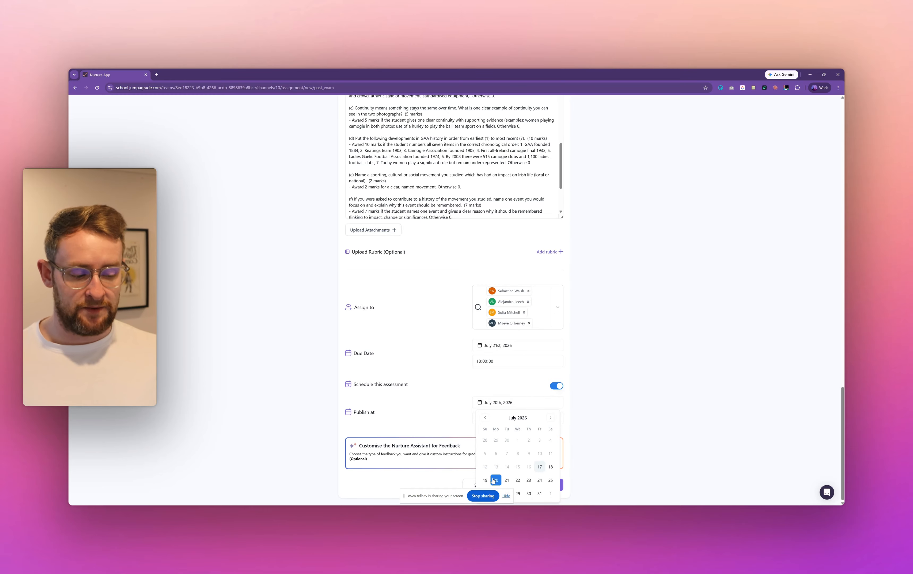
{"action": "left_click", "coordinate": [451, 420]}
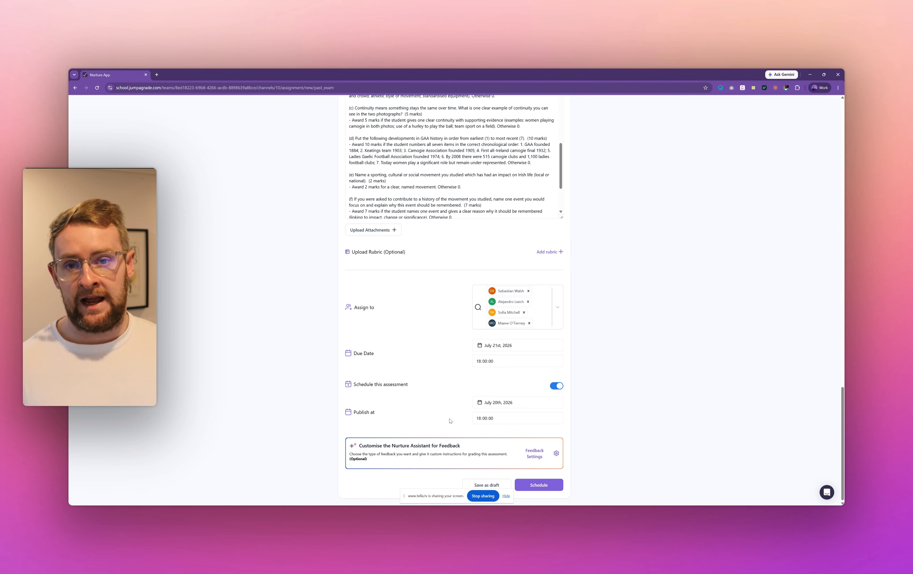